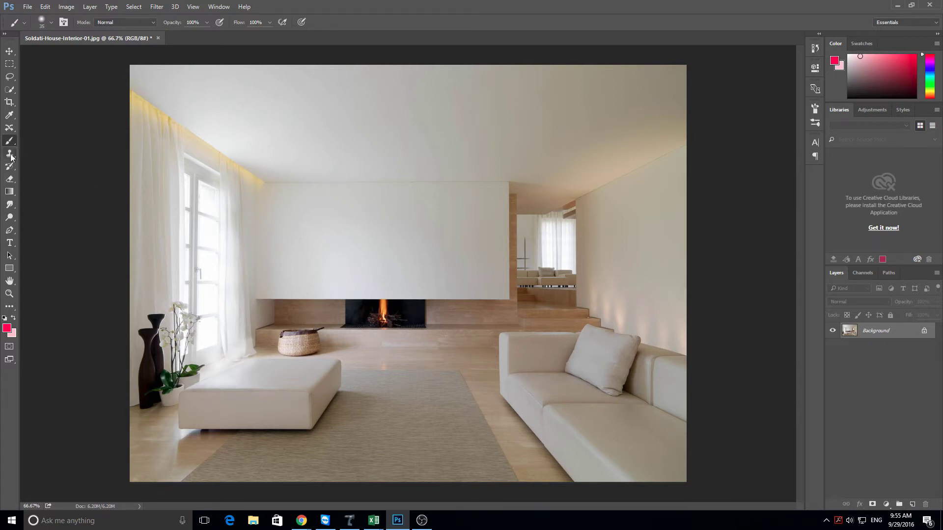
Step: Activate the Pen tool and bring up its group of path-drawing tools
key("w")
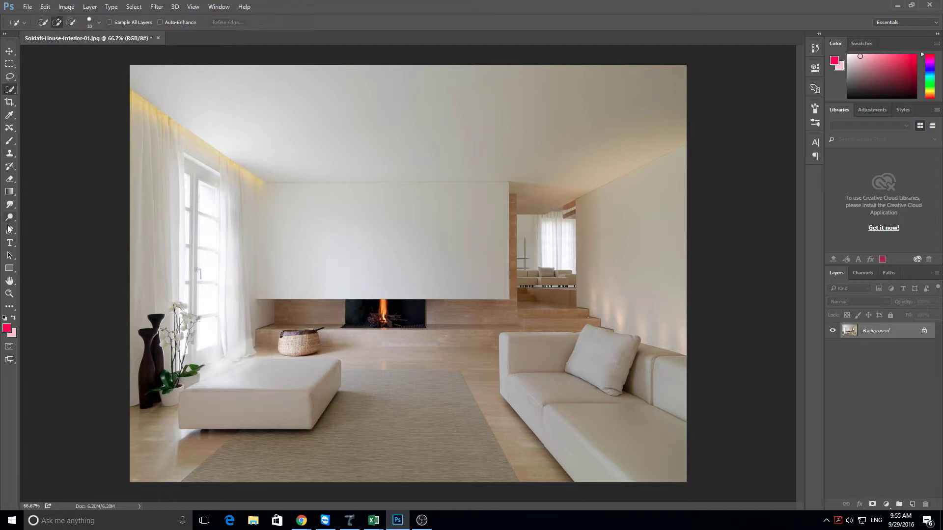
left_click(10, 230)
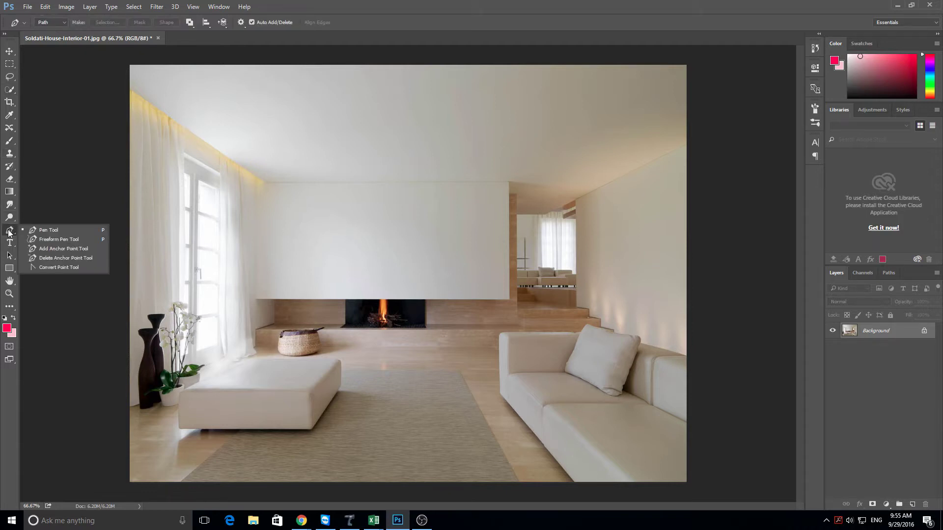
Step: Choose the standard Pen Tool and zoom in to check the fireplace wall's edges
left_click(43, 229)
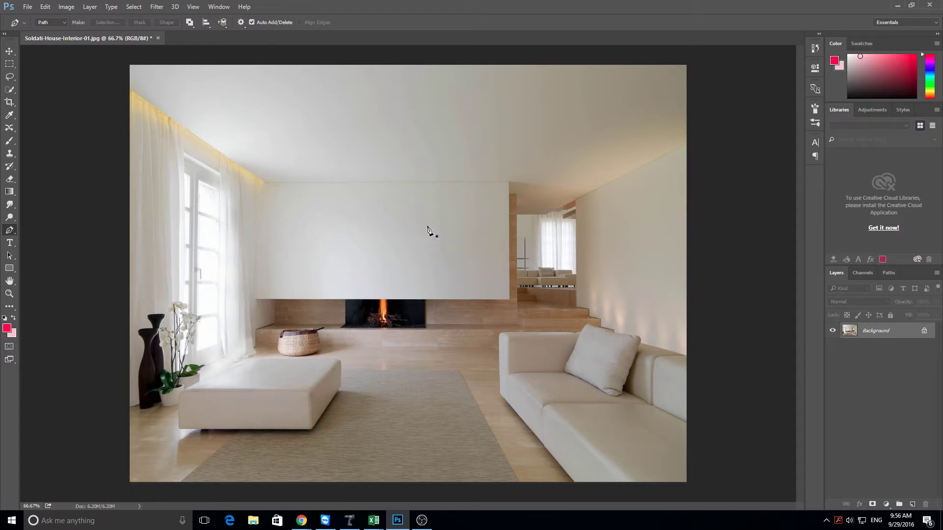
scroll(510, 199, "up", 2)
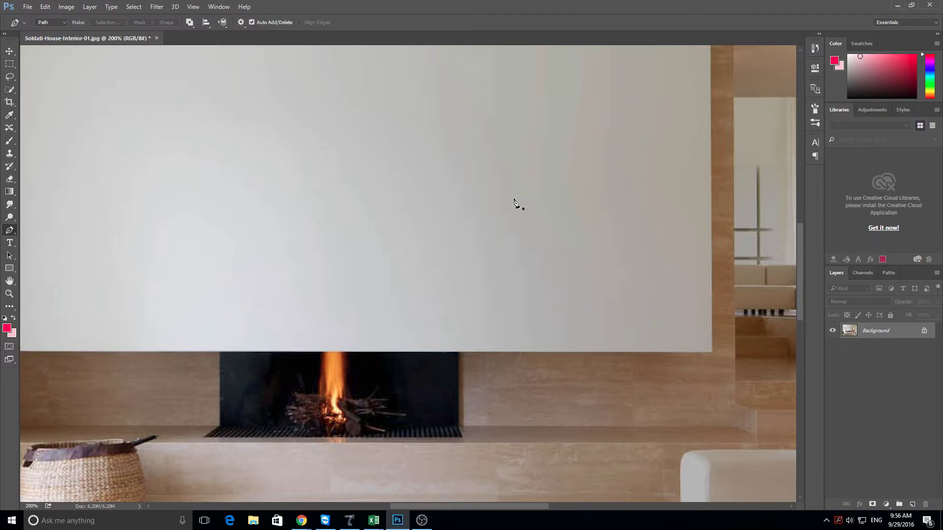
scroll(515, 203, "up", 1)
scroll(516, 204, "up", 1)
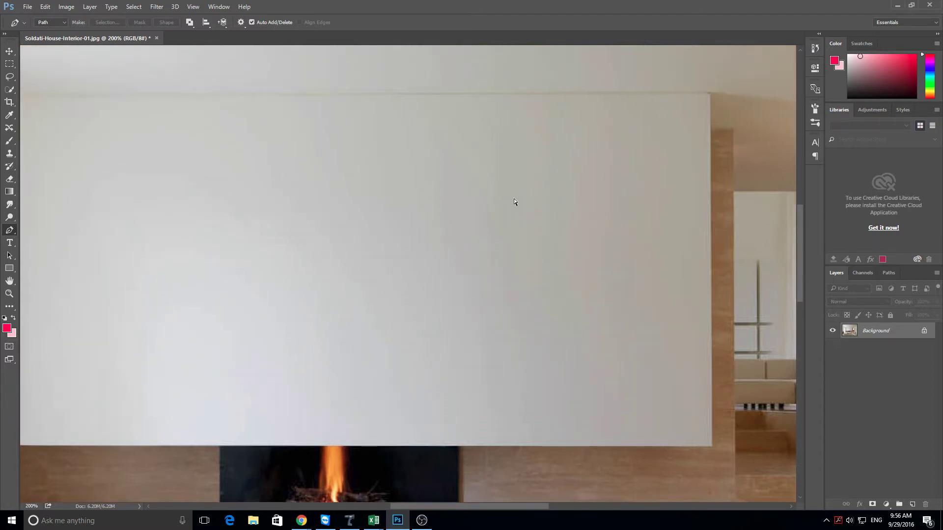
scroll(514, 199, "down", 2)
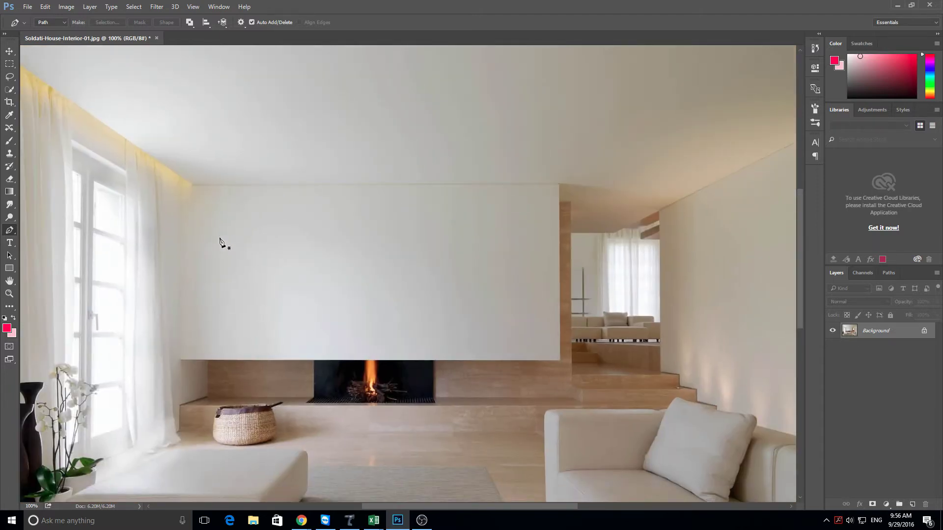
Step: Place anchors at each corner of the wall panel, closing the path at the top-right corner
left_click(559, 185)
left_click(181, 361)
left_click(190, 185)
left_click(182, 179)
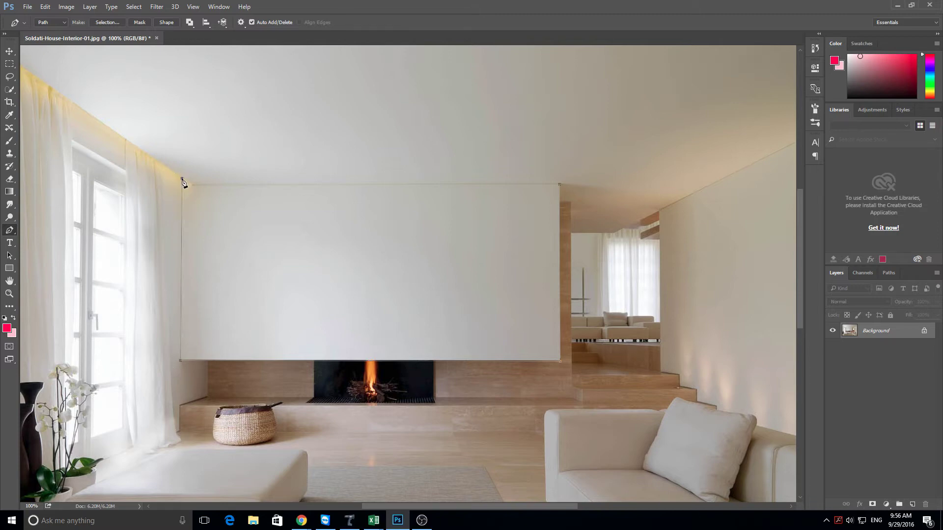
left_click(193, 186)
left_click(560, 184)
right_click(360, 187)
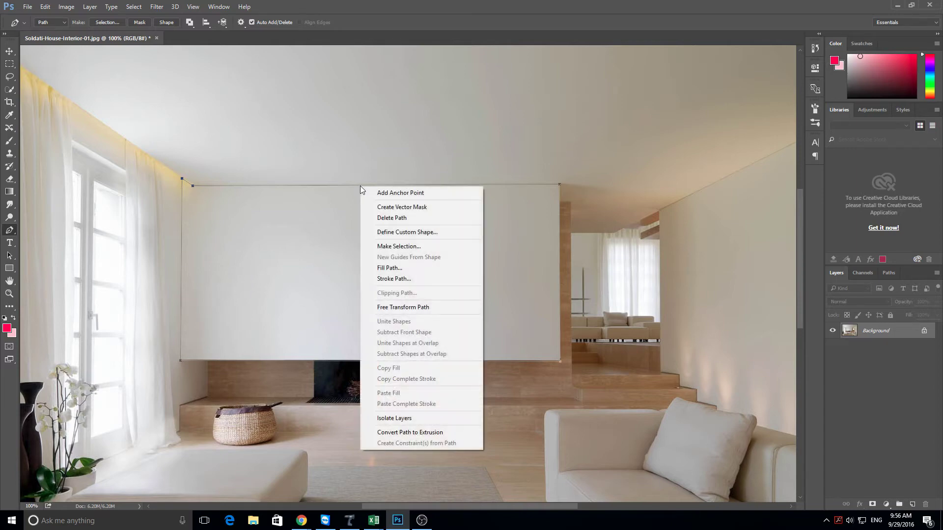
Step: Convert the wall path into a selection with a small feather radius via Make Selection
left_click(396, 249)
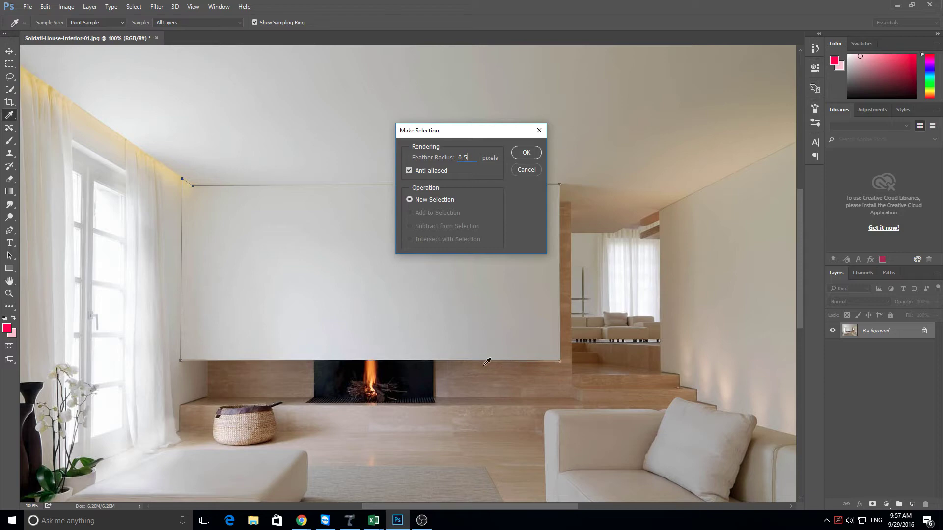
left_click(523, 154)
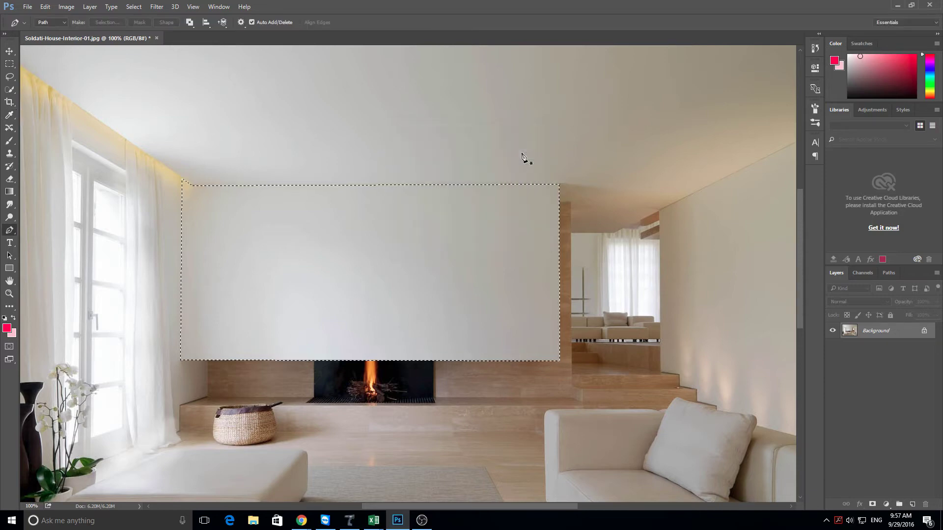
left_click(886, 506)
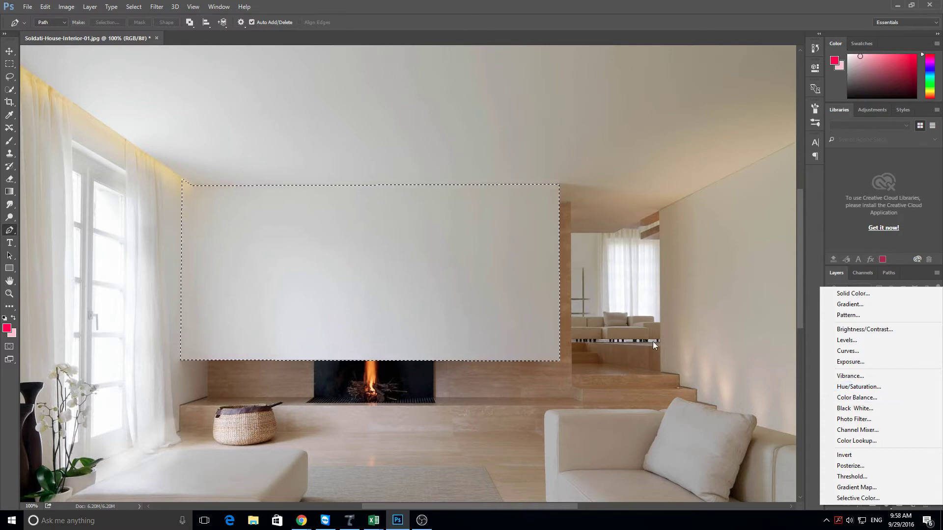
Step: Add a Hue/Saturation 1 adjustment layer from the Layer menu, masked to the fireplace wall selection
left_click(90, 7)
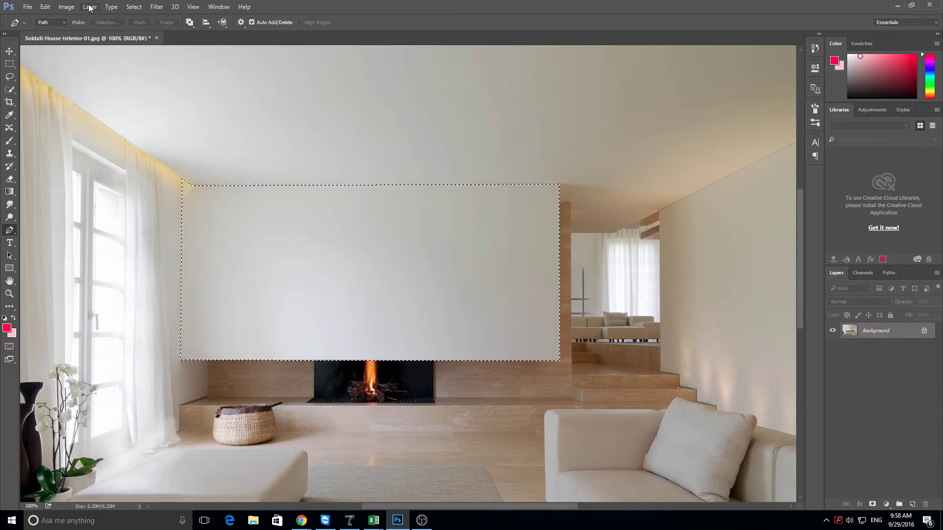
left_click(90, 7)
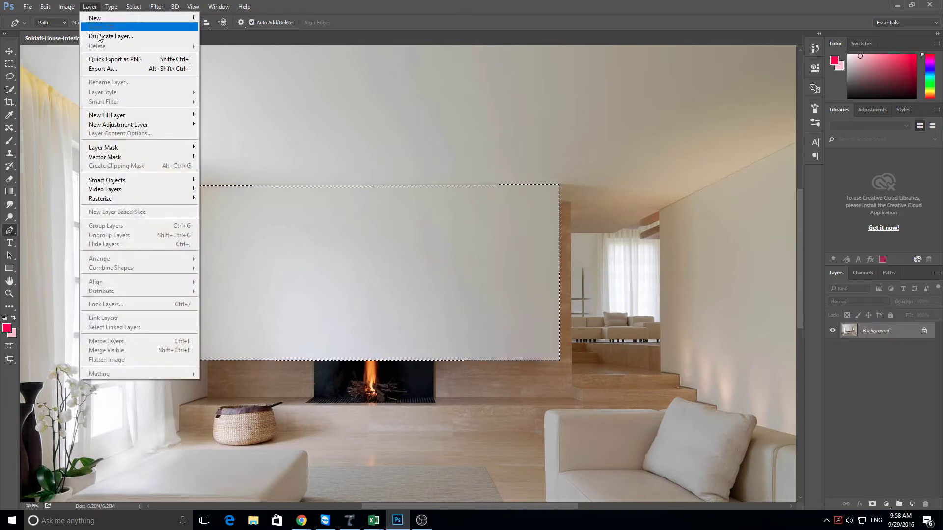
mouse_move(95, 126)
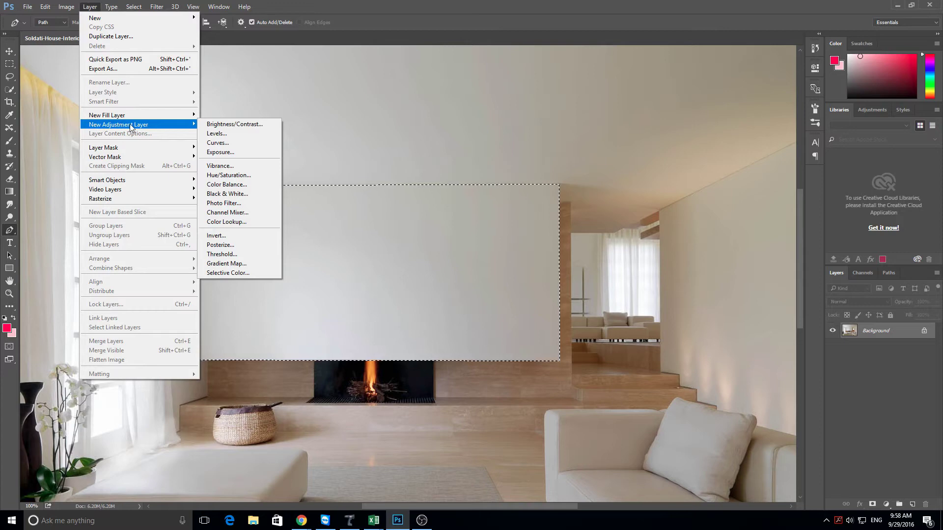
left_click(235, 175)
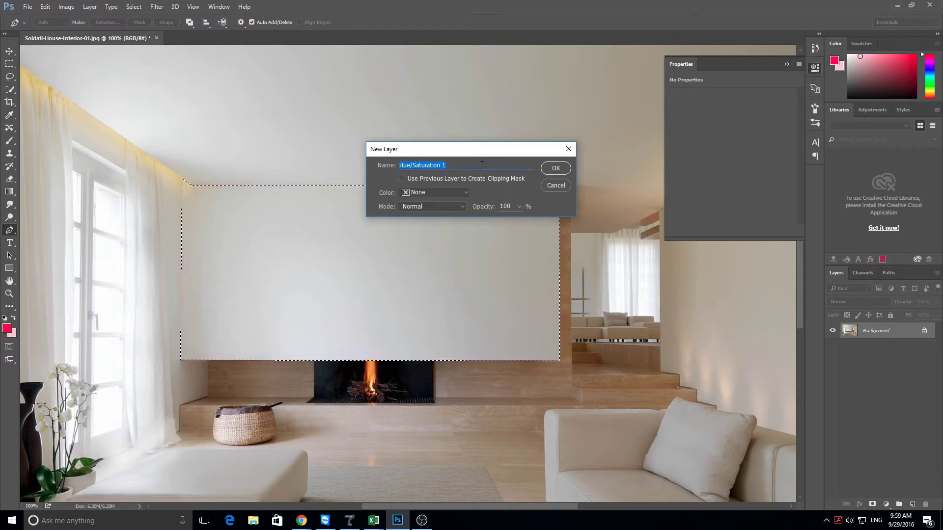
left_click(548, 169)
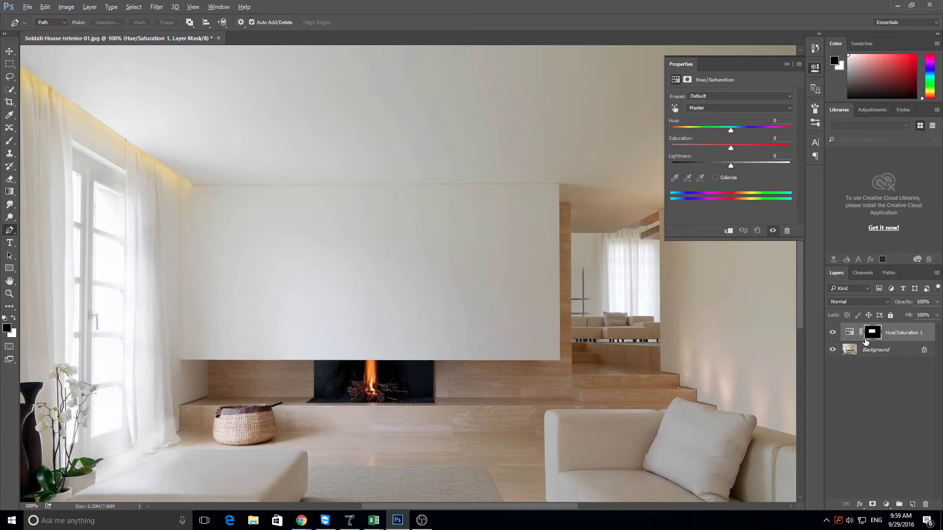
left_click(872, 334, "alt")
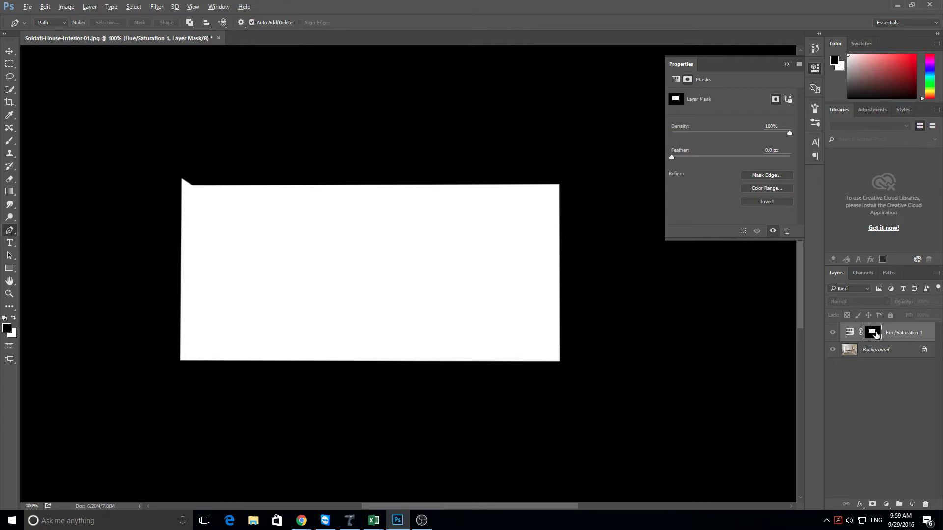
left_click(875, 334, "alt")
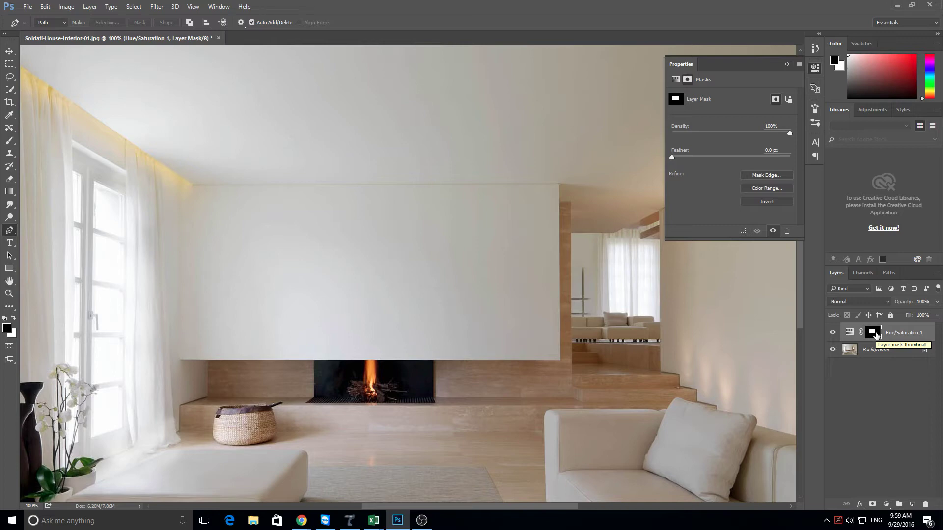
left_click_drag(876, 335, 877, 337)
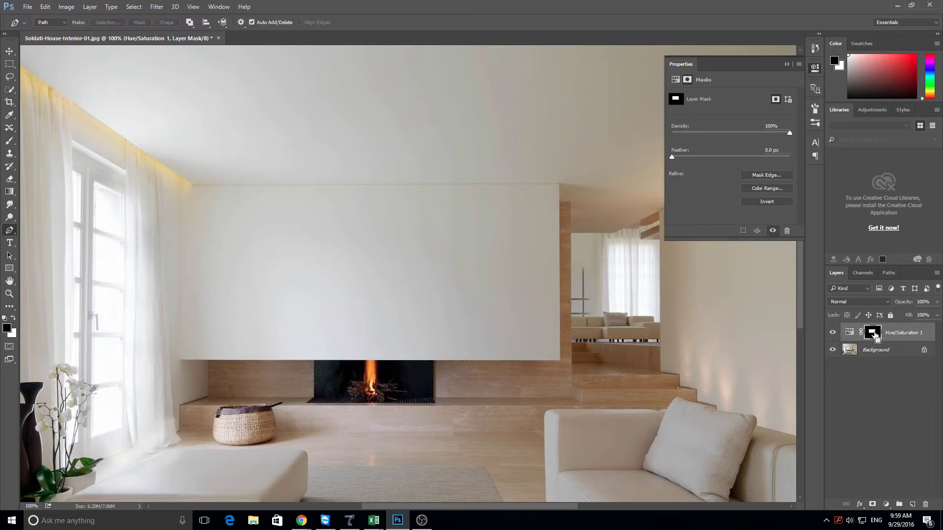
left_click(875, 334, "ctrl")
key("ctrl+d")
left_click(877, 335, "ctrl")
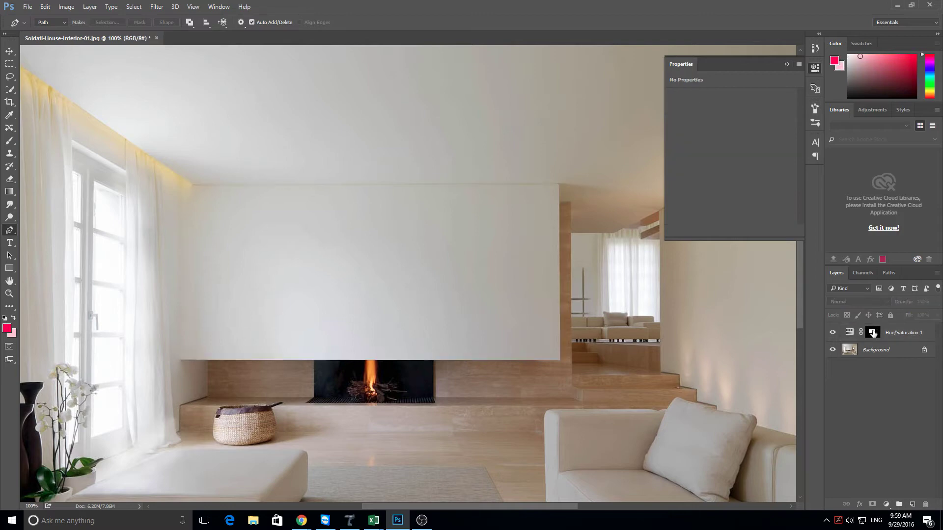
left_click(900, 335)
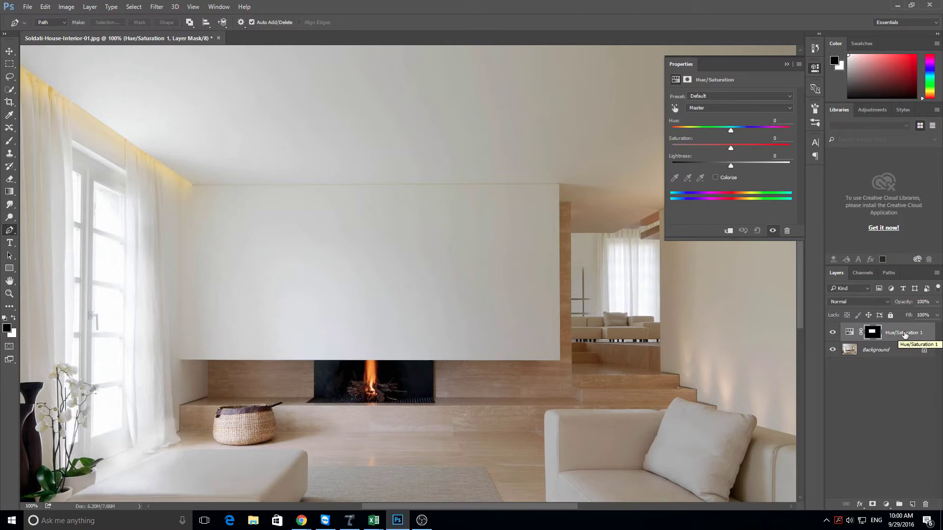
Step: Enable Colorize on Hue/Saturation 1 and shift the wall's hue from pink to blue
left_click(716, 178)
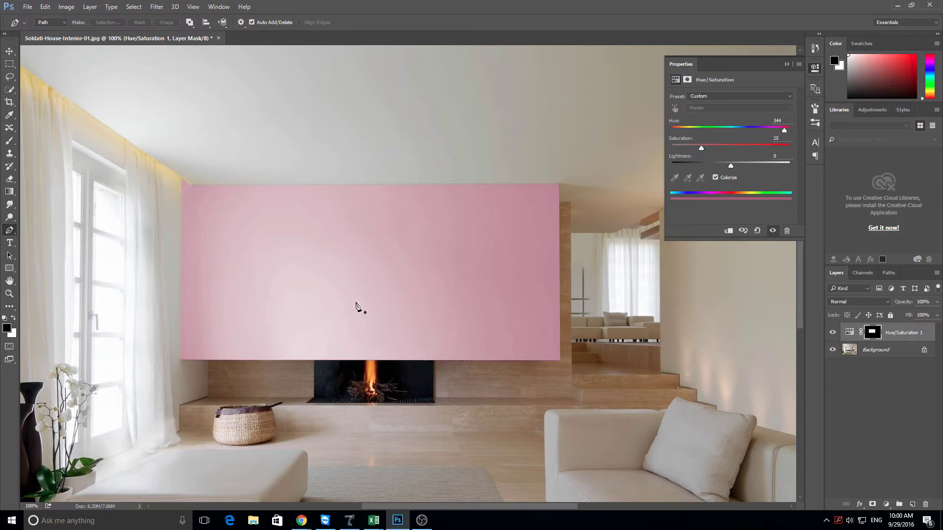
left_click(715, 177)
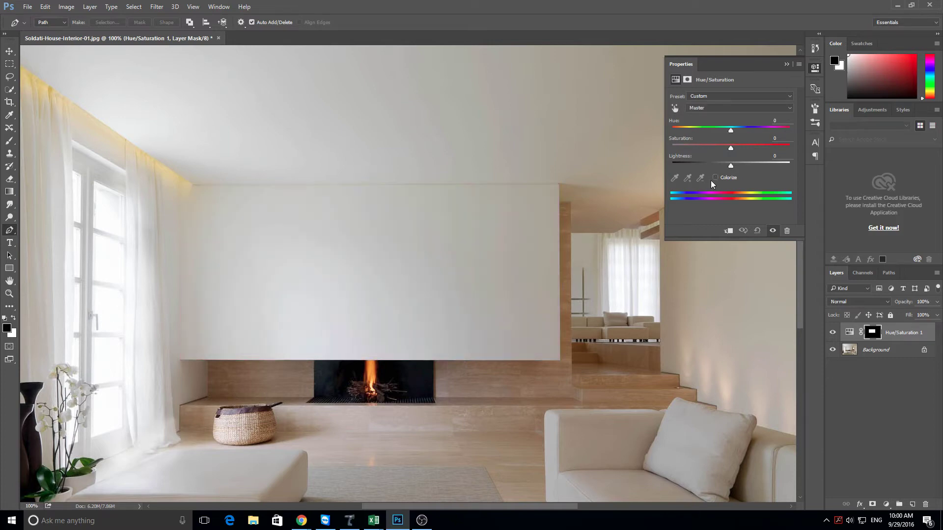
left_click_drag(730, 131, 779, 135)
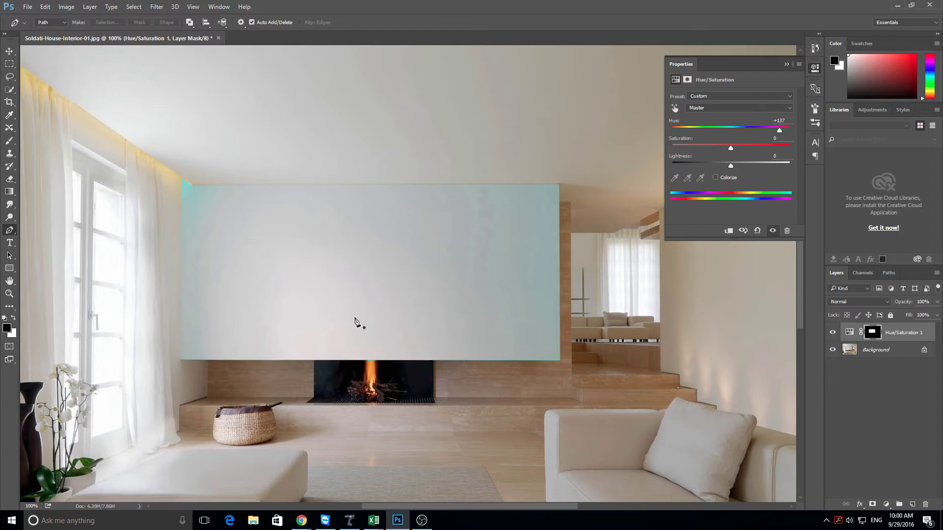
left_click(716, 177)
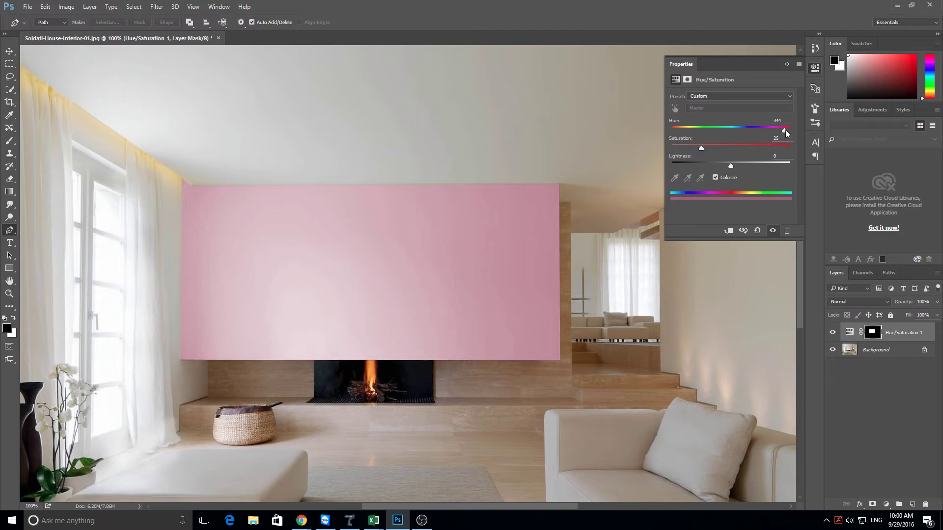
left_click_drag(761, 136, 739, 134)
Step: Lower the wall tint's saturation to 15 for a pale, greyish blue
mouse_move(702, 149)
left_mouse_down()
mouse_move(681, 149)
mouse_move(768, 146)
mouse_move(692, 149)
left_mouse_up()
left_click_drag(690, 149, 693, 150)
left_click_drag(692, 148, 690, 149)
left_click(867, 381)
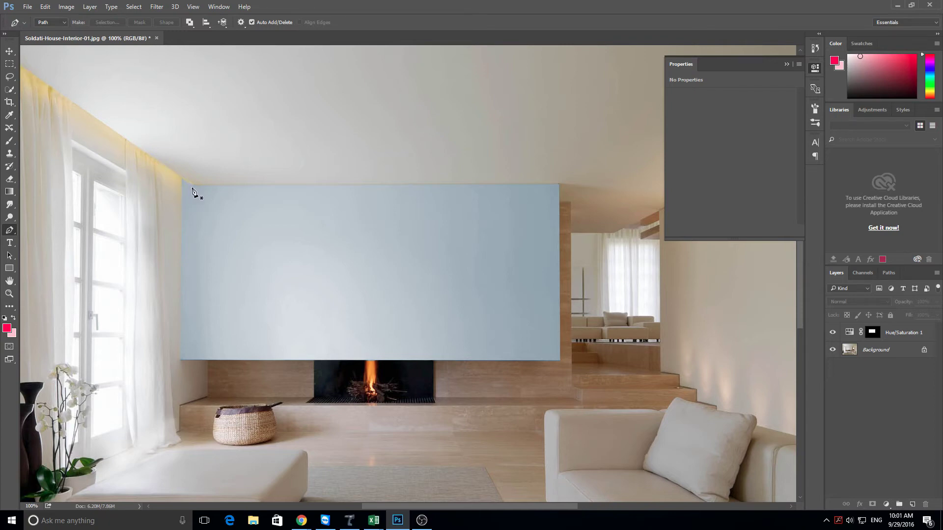
left_click(10, 142)
Step: Pick the standard Brush at a 15 px size
left_click_drag(9, 146, 47, 142)
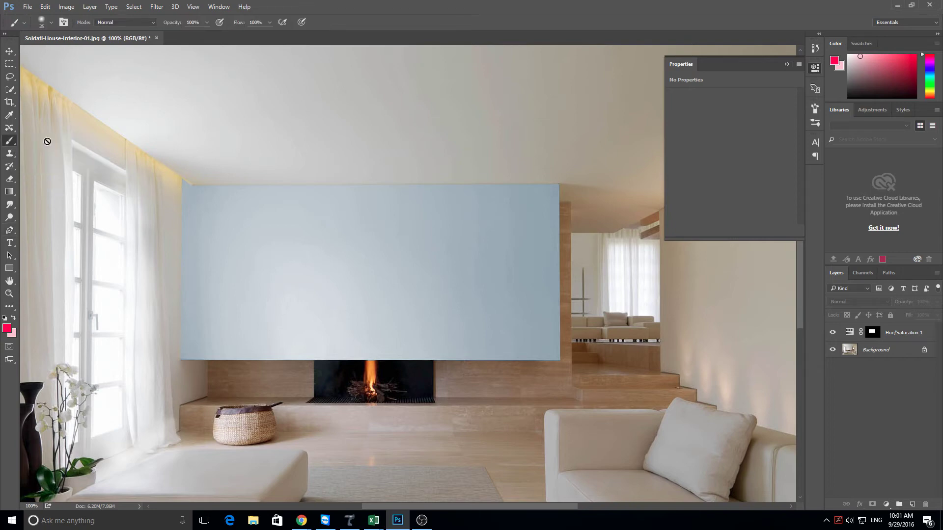
left_click(51, 24)
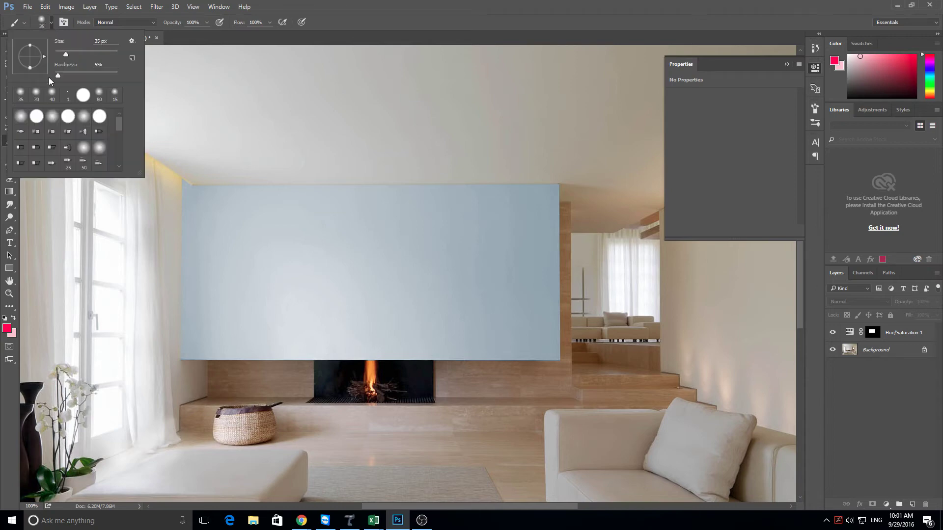
left_click(116, 96)
key("Return")
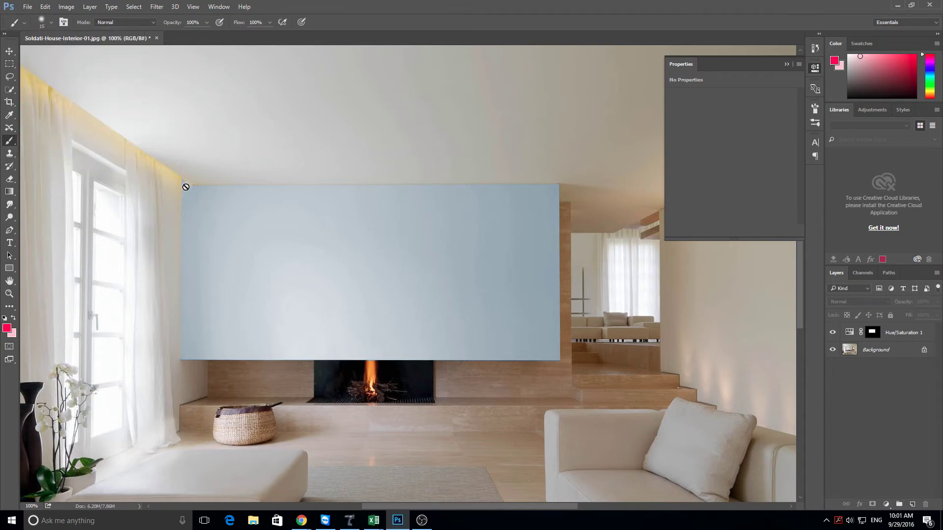
Step: Paint on the Hue/Saturation 1 mask to remove stray tint, then collapse the Properties panel
left_click(872, 333)
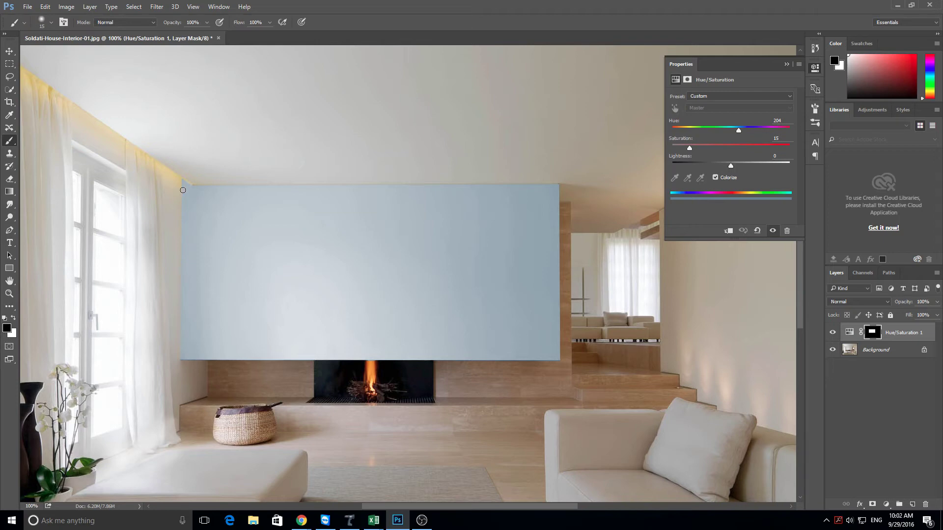
mouse_move(307, 246)
left_mouse_down()
mouse_move(232, 227)
mouse_move(282, 219)
mouse_move(284, 263)
left_mouse_up()
mouse_move(467, 236)
left_mouse_down()
mouse_move(478, 212)
mouse_move(530, 246)
left_mouse_up()
left_click(270, 22)
left_click(173, 183)
left_click(814, 70)
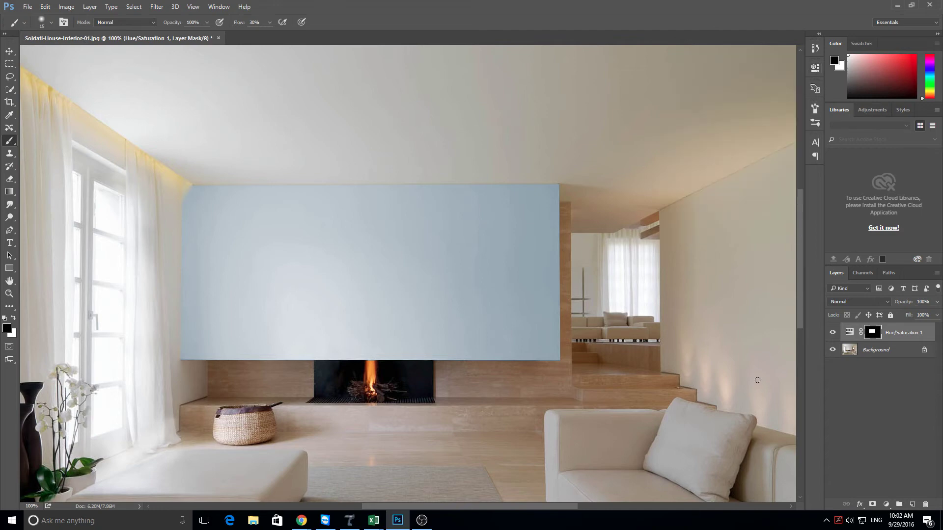
left_click(9, 230)
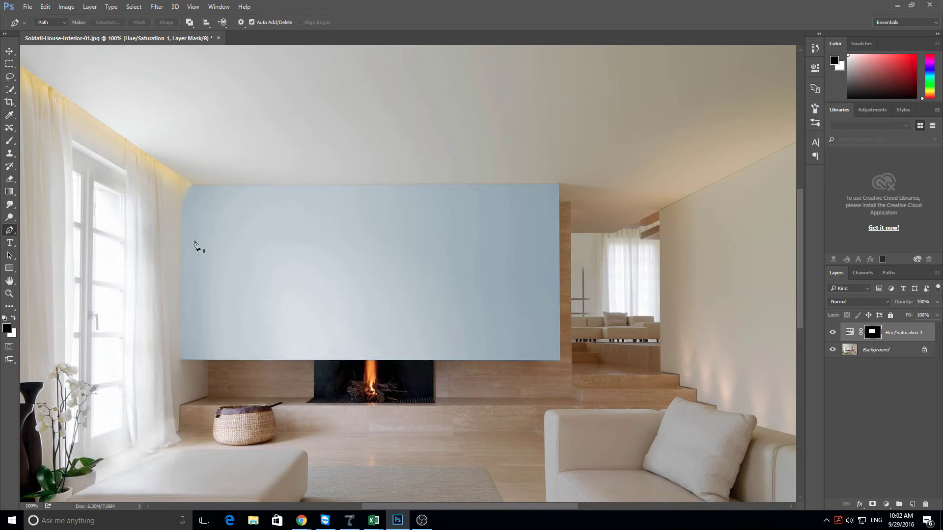
Step: Trace a closed path from the ceiling corner, down the image edge, along the pillow and step edges
left_click(659, 212)
left_click(796, 436)
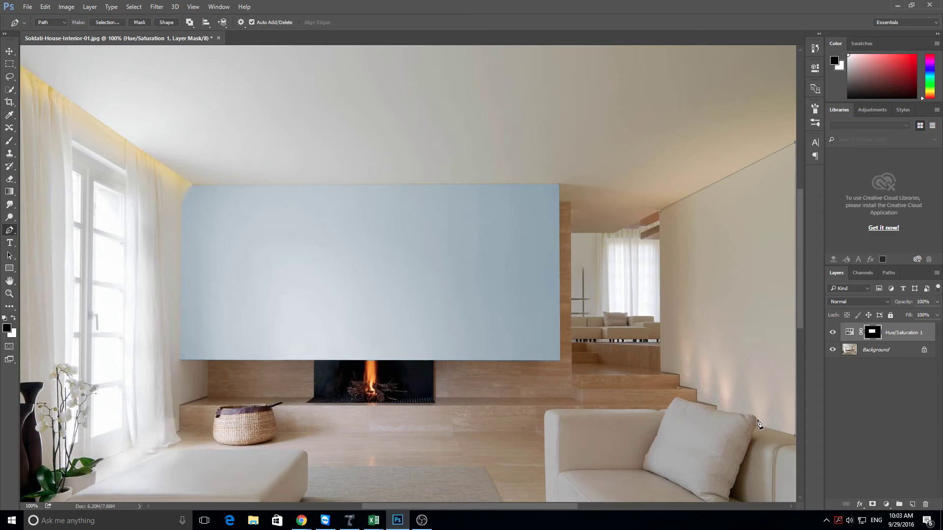
left_click(755, 420)
left_click(717, 408)
left_click(696, 391)
left_click(679, 388)
left_click(679, 375)
left_click(661, 374)
left_click(661, 216)
right_click(683, 198)
Step: Convert the back-wall path to a selection and add a colorized Hue/Saturation layer masked to it
left_click(703, 257)
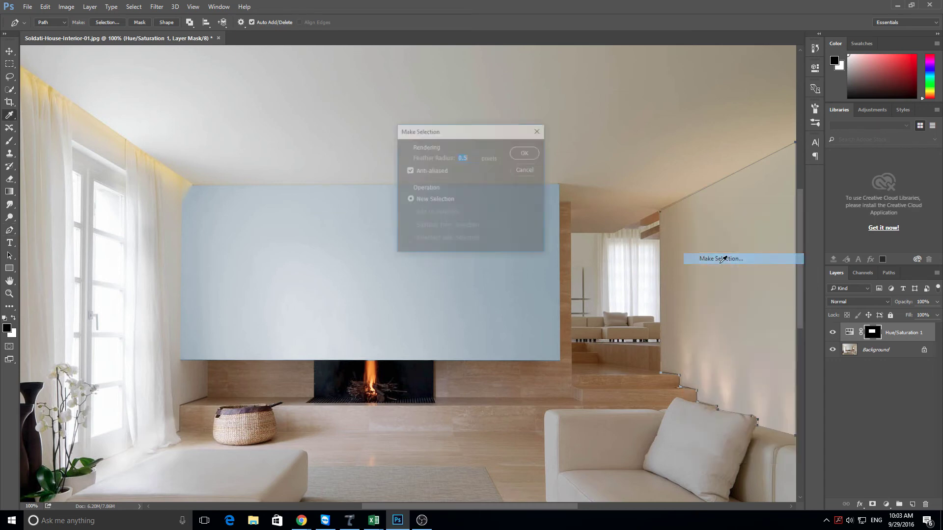
left_click(526, 152)
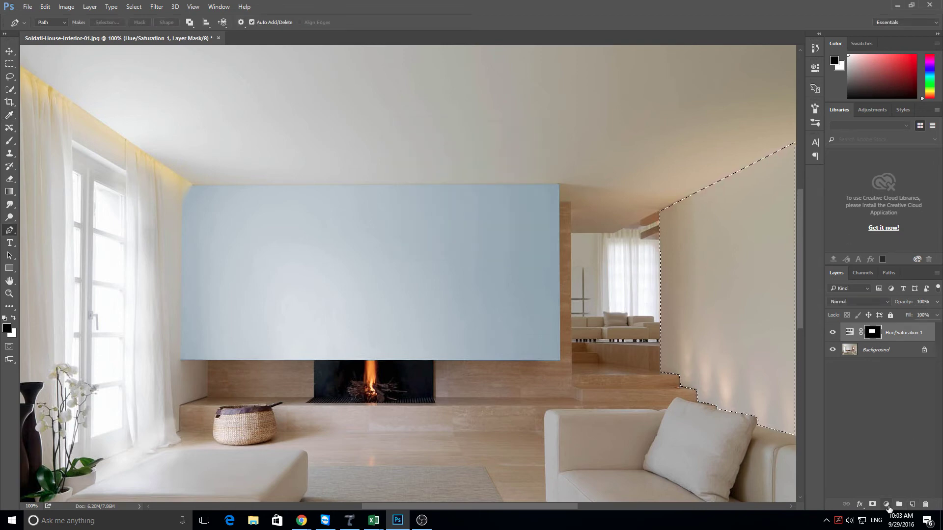
left_click(887, 505)
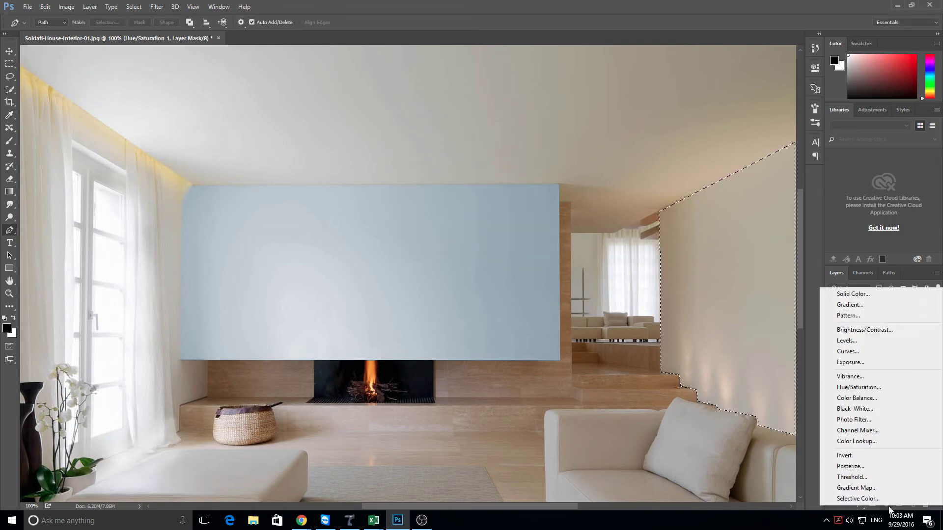
left_click(872, 388)
left_click(716, 178)
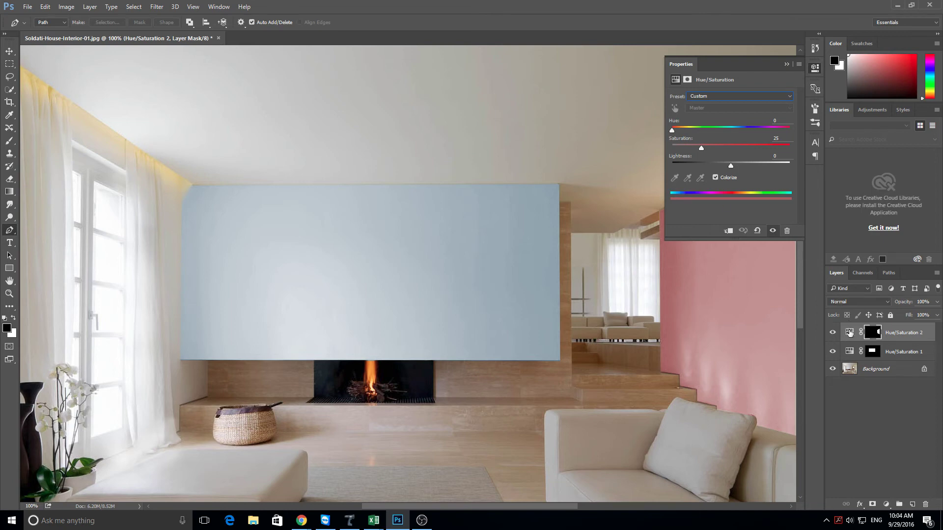
Step: Check Hue/Saturation 1's values, then give Hue/Saturation 2 Hue 204 and Saturation 15
left_click(849, 353)
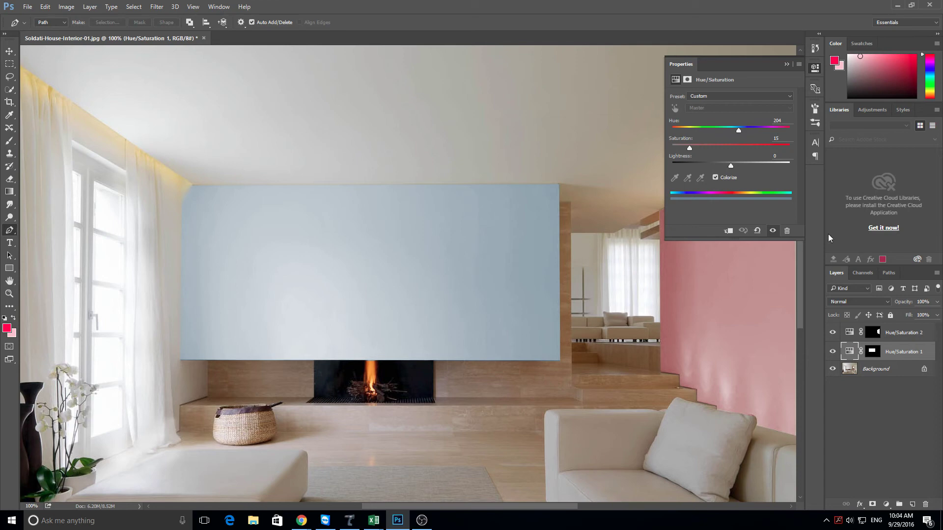
left_click(848, 334)
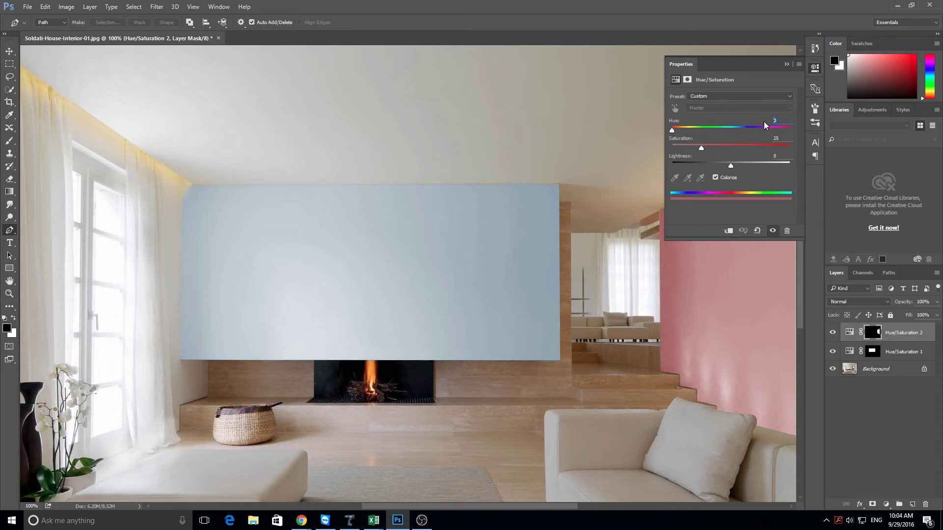
type("204")
key("Tab")
type("15")
left_click(814, 70)
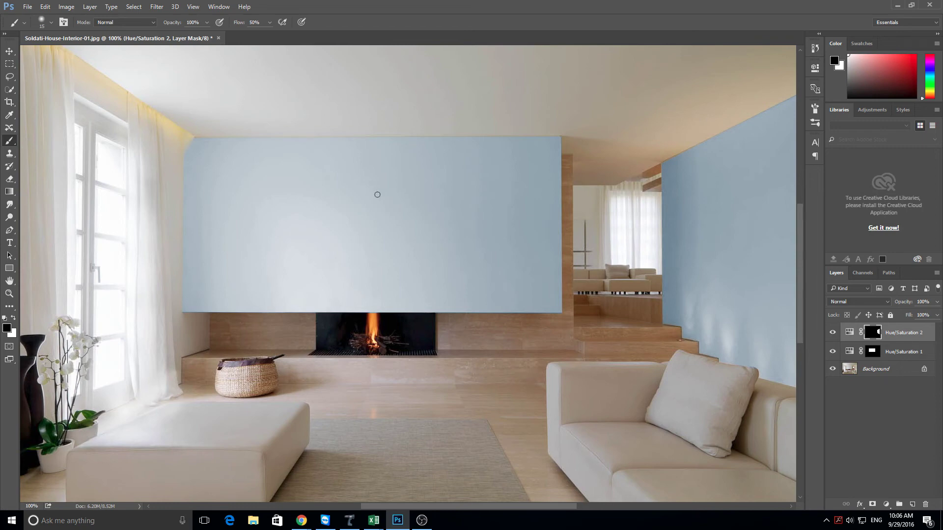
Step: Select the fireplace wall's Hue/Saturation layer and open its adjustment settings
left_click(851, 333)
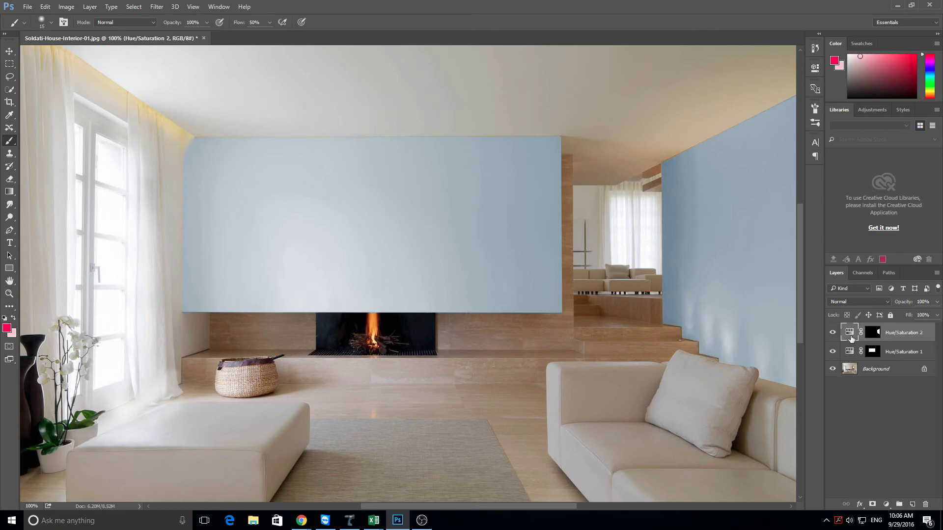
left_click(849, 353)
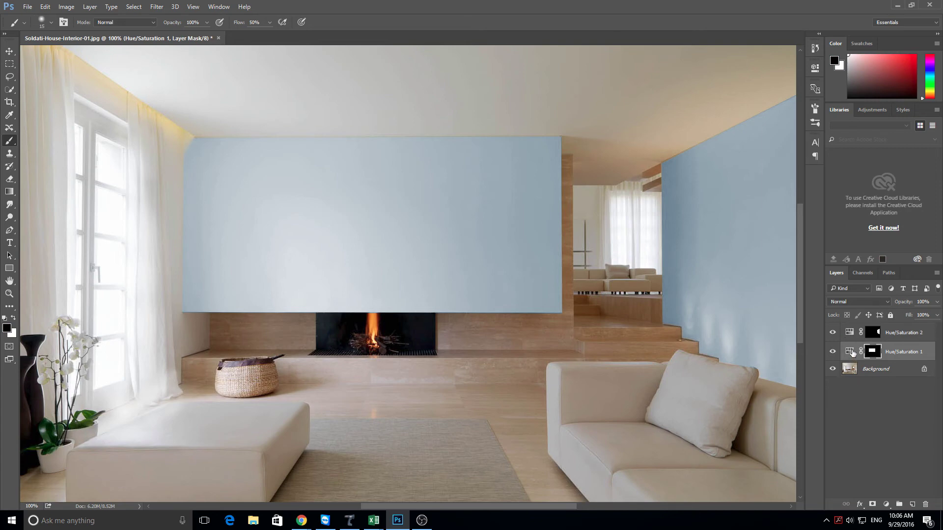
double_click(850, 352)
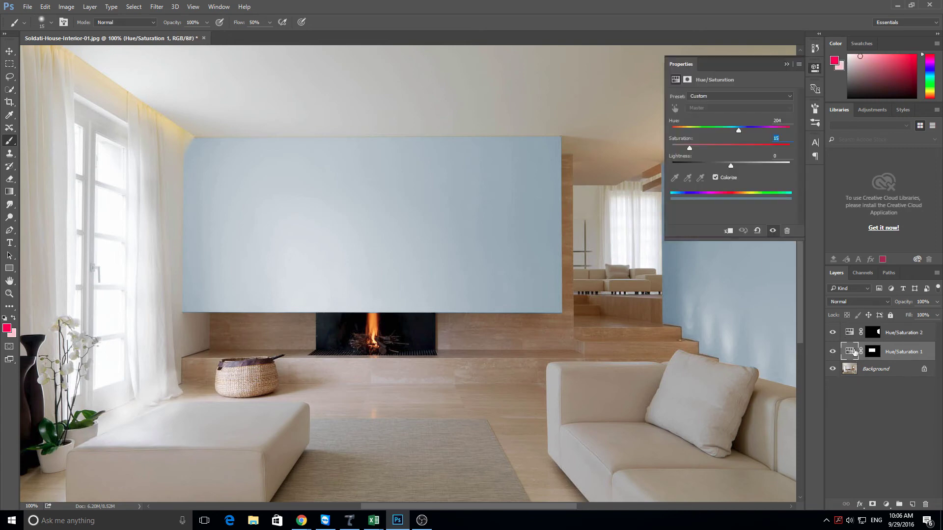
left_click(906, 355)
Step: Name the first adjustment layer 'fireplace wall' and the second 'back wall'
double_click(906, 353)
type("fireplace wall")
key("Return")
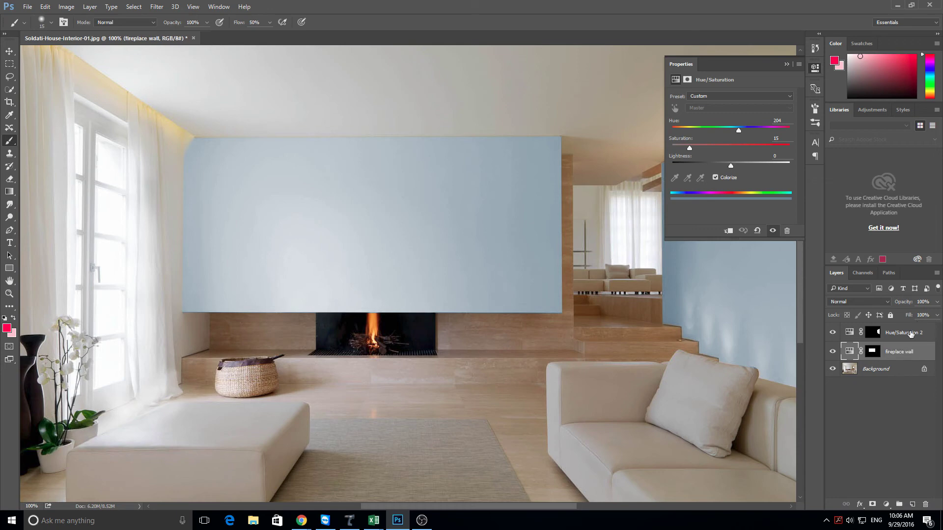
double_click(905, 333)
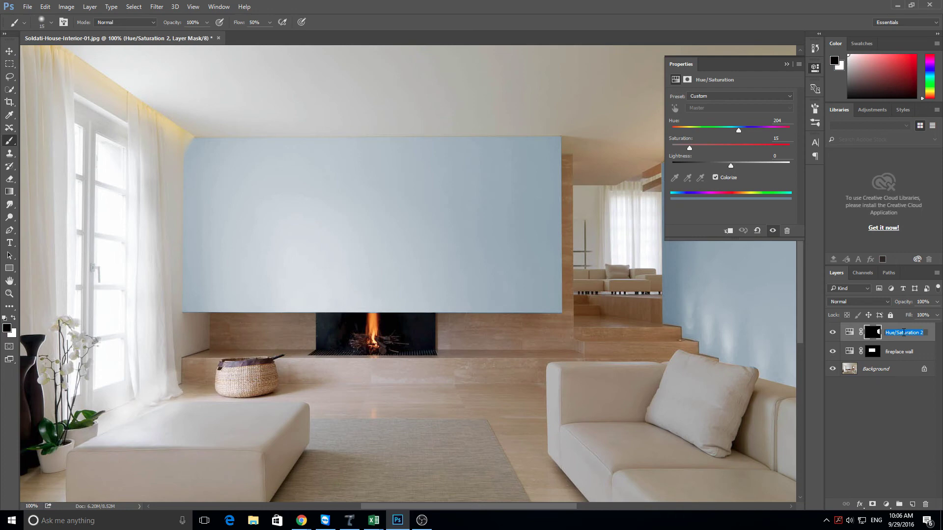
type("back wall")
key("Return")
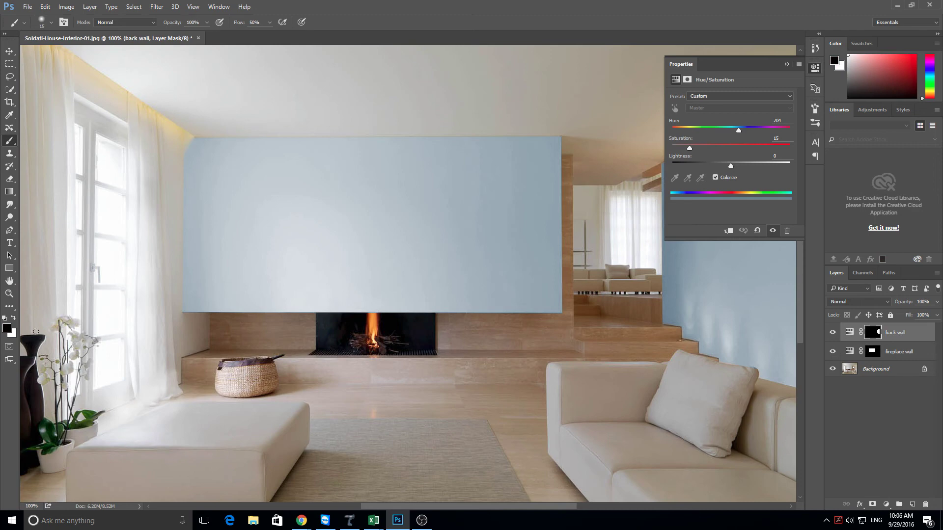
left_click(851, 354)
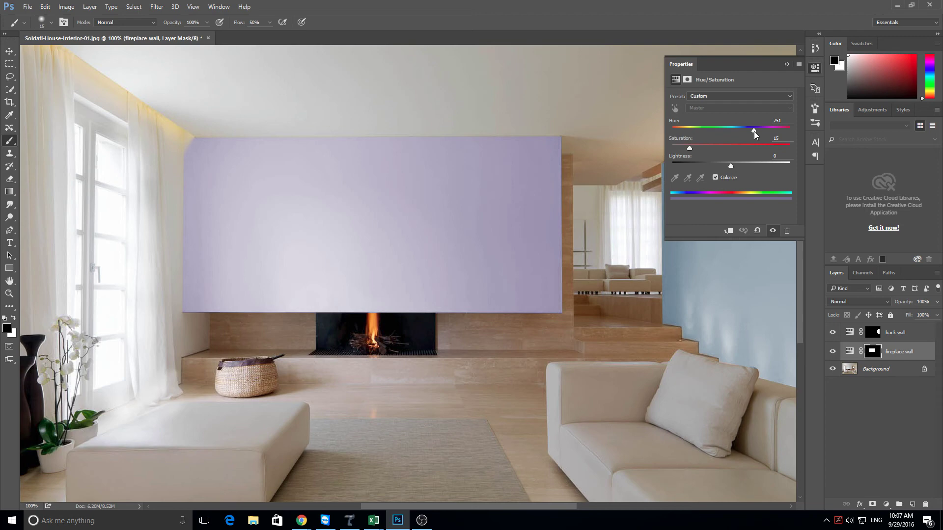
Step: Set the fireplace wall and back wall Hue/Saturation layers to Hue 251, back wall saturation 10
left_click(753, 131)
left_click(851, 331)
left_click(782, 120)
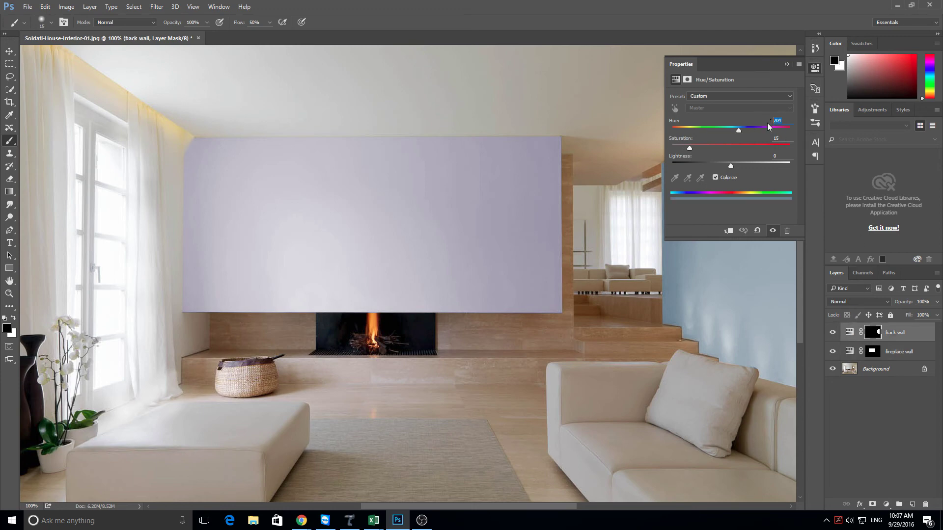
type("251")
key("Return")
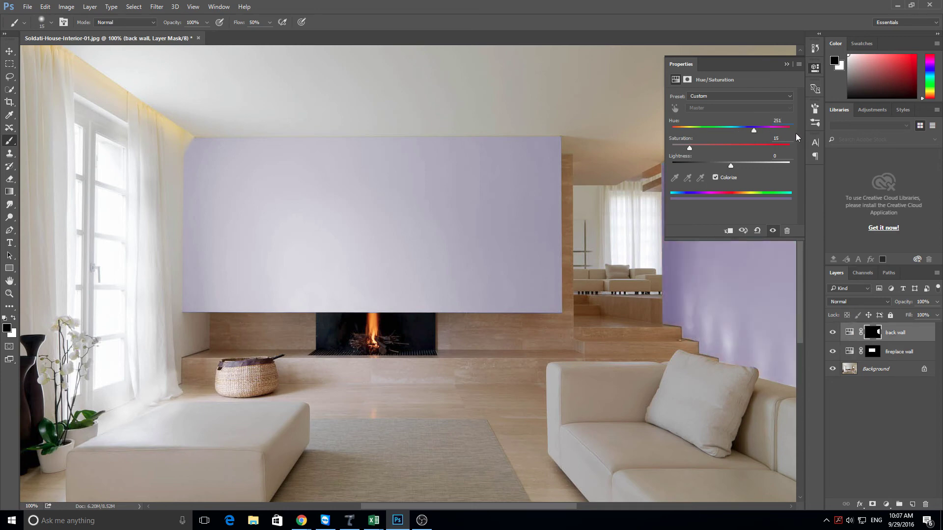
type("10")
left_click(812, 70)
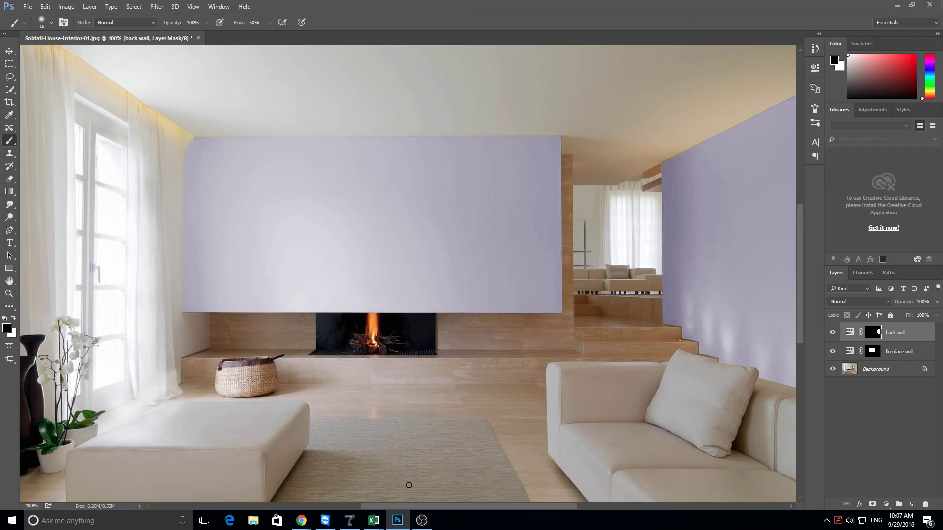
Step: Trace a closed Pen path around the ottoman's base, right edge, top and left side
scroll(257, 445, "down", 2)
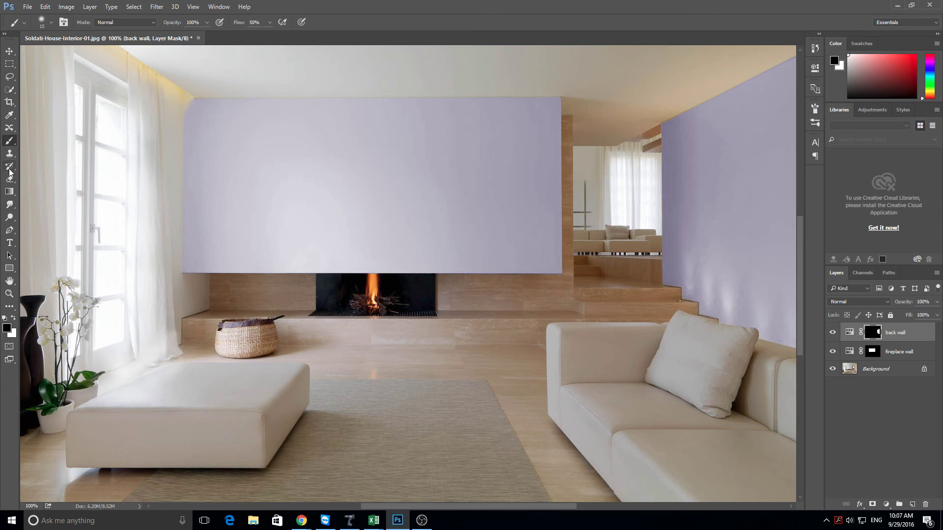
left_click(10, 230)
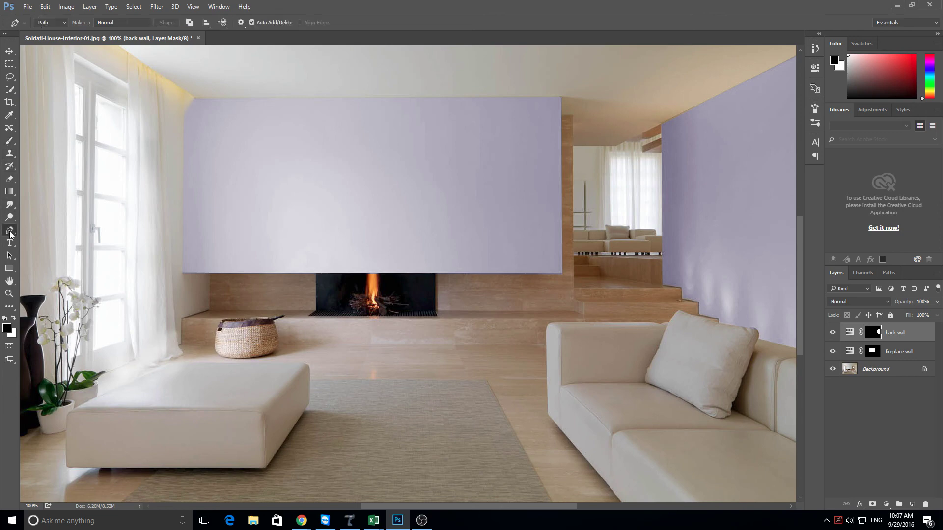
left_click(68, 470)
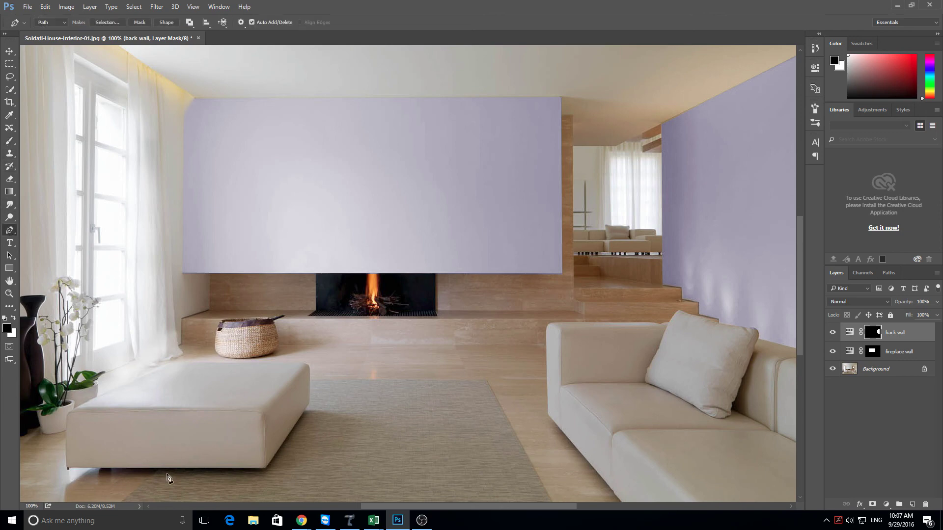
left_click(265, 469)
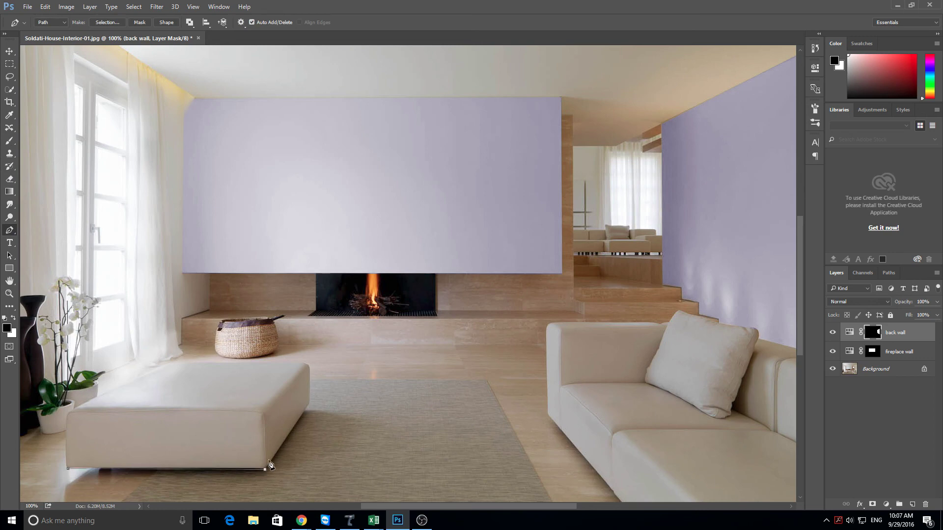
left_click(310, 406)
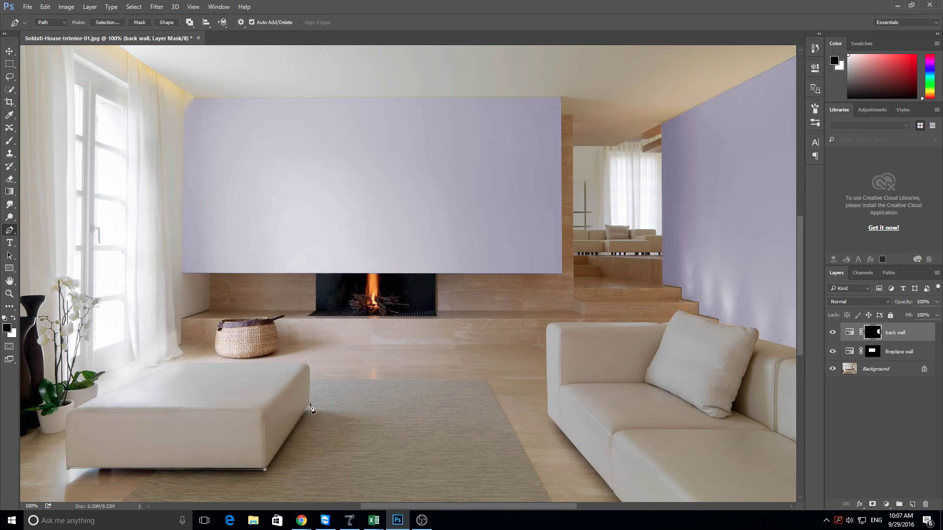
left_click(299, 362)
left_click(173, 363)
left_click_drag(174, 364, 165, 366)
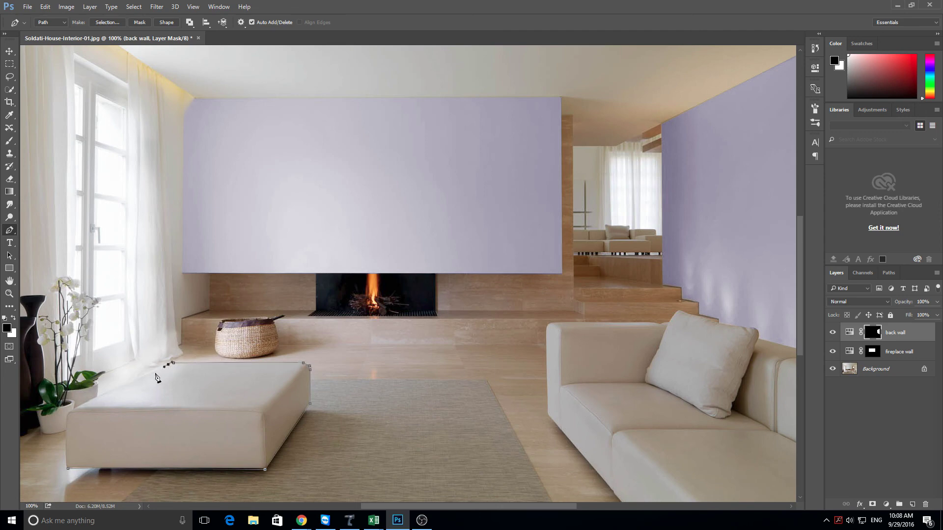
left_click(69, 412)
left_click(68, 469)
Step: Turn the ottoman path into a selection
right_click(279, 363)
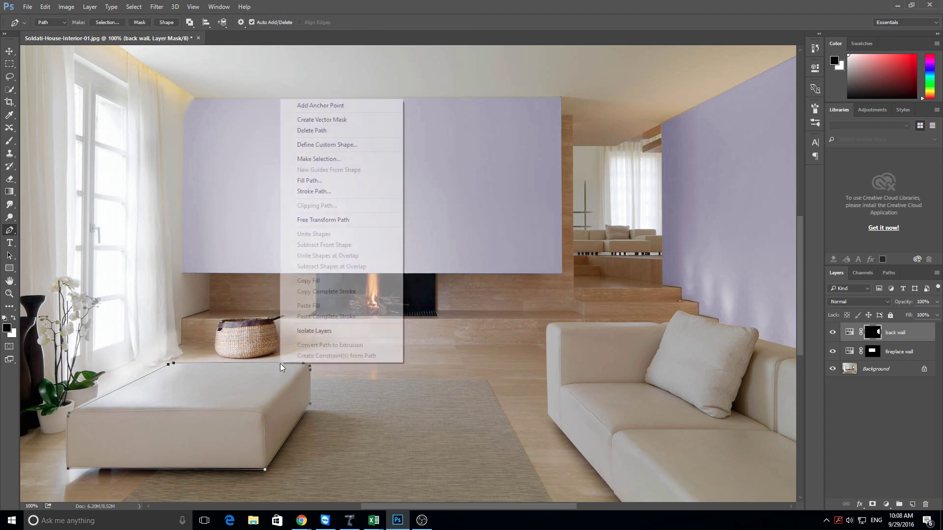
left_click(330, 163)
left_click(526, 152)
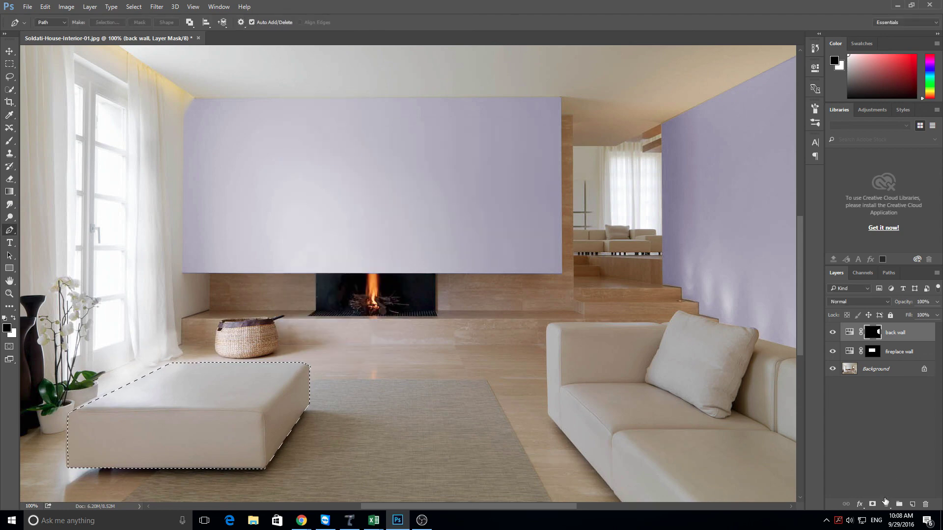
Step: Add a colorized Hue/Saturation layer tinting the ottoman vivid purple, Saturation 45, lightness near neutral
left_click(886, 503)
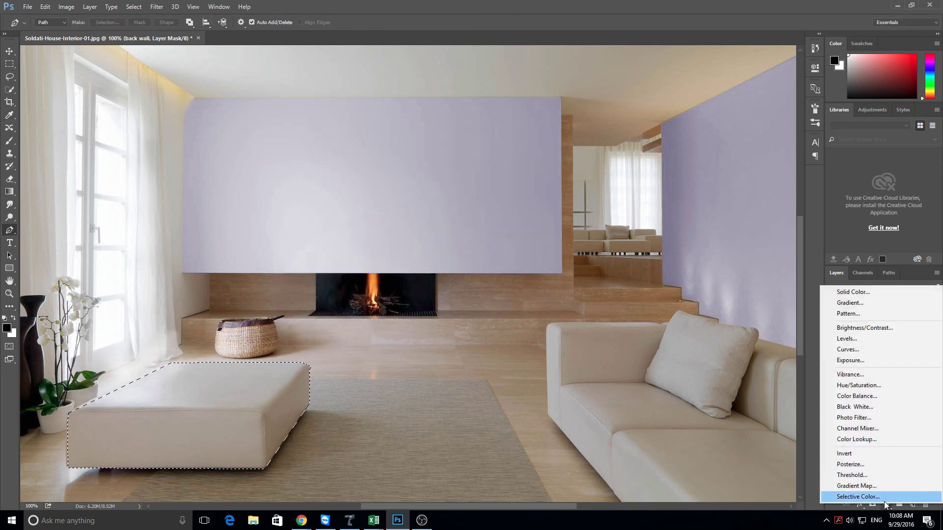
left_click(868, 388)
left_click(725, 179)
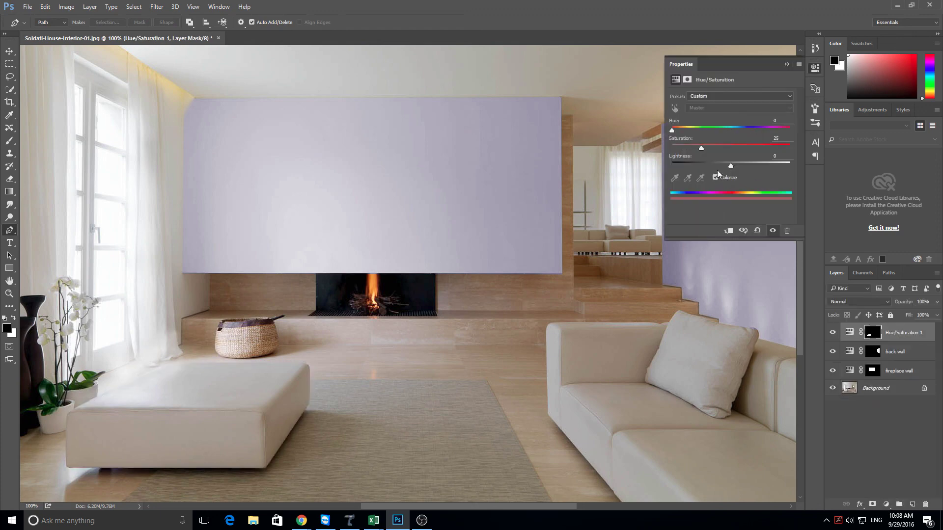
left_click_drag(673, 129, 761, 128)
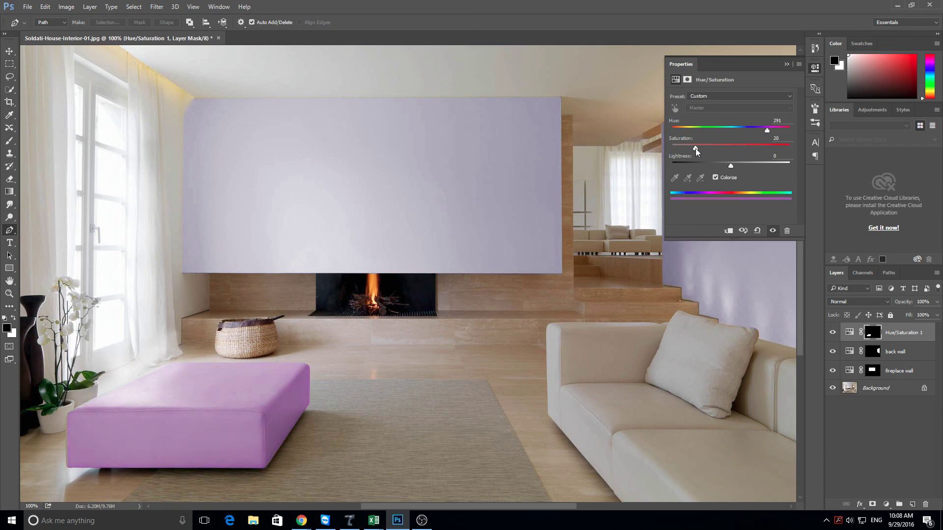
left_click_drag(694, 147, 727, 148)
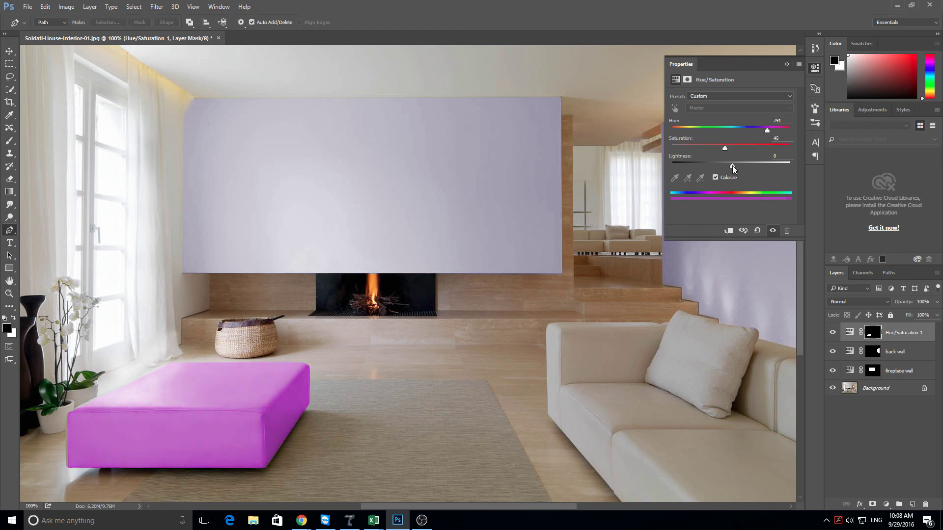
mouse_move(731, 165)
left_mouse_down()
mouse_move(714, 164)
mouse_move(771, 166)
mouse_move(720, 168)
mouse_move(730, 168)
left_mouse_up()
left_click_drag(730, 168, 731, 166)
left_click(814, 67)
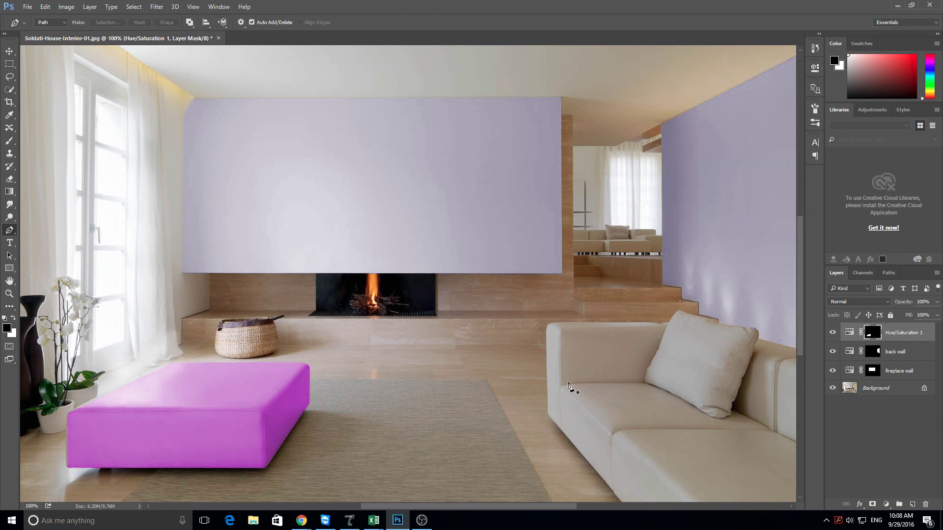